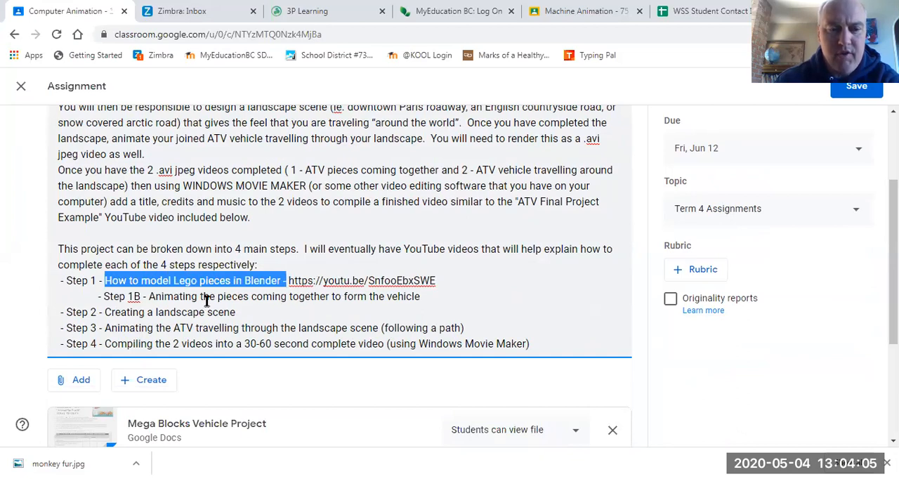
Step: Highlight the Step 1B line in the assignment description and replay the example video in the media player
drag(104, 295, 419, 298)
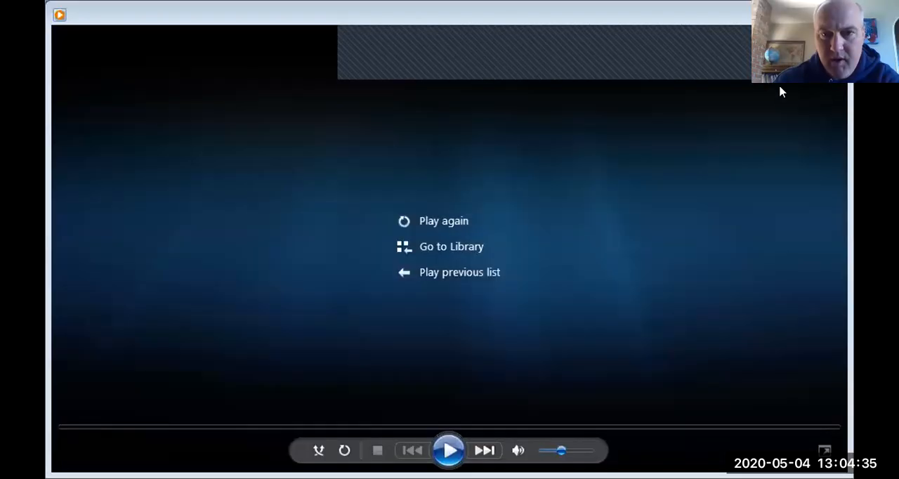
click(448, 447)
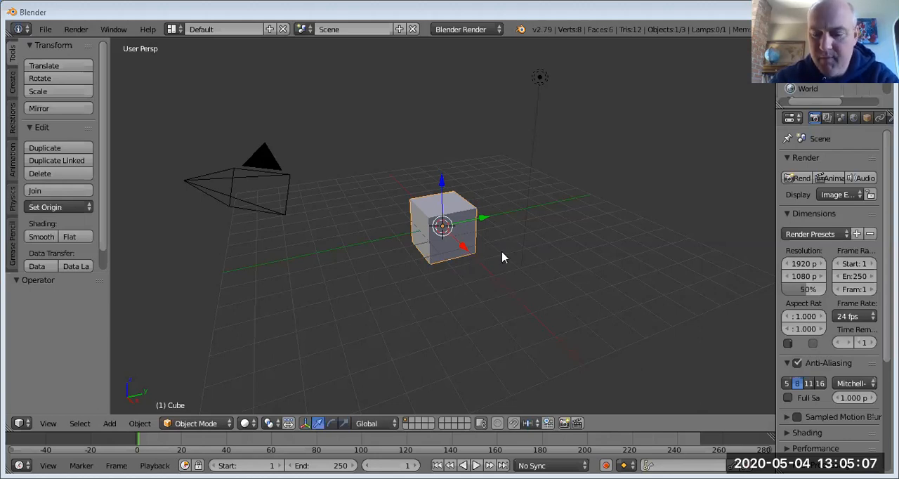
Step: Switch to an orthographic top view in Blender and delete the default cube
click(379, 242)
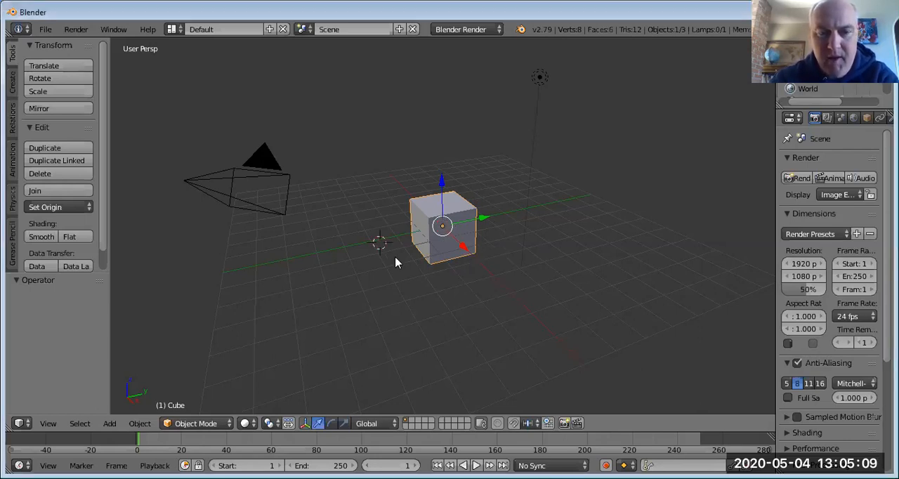
key(KP_5)
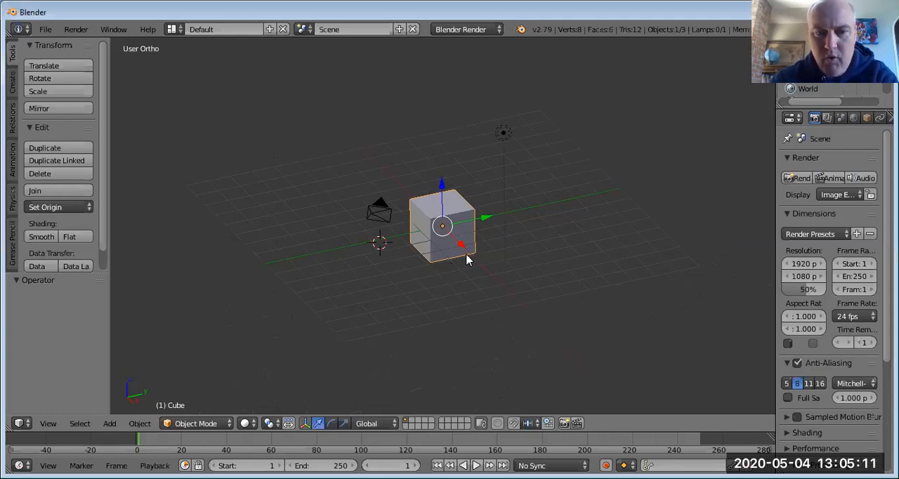
key(KP_7)
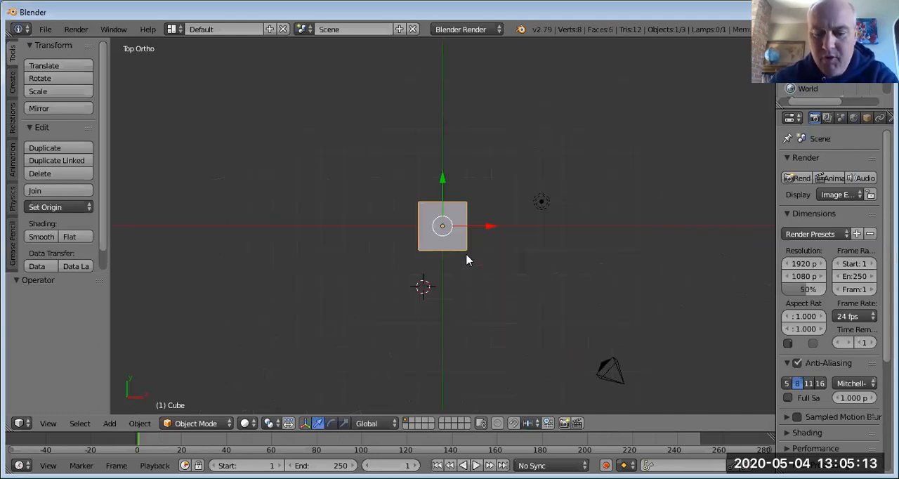
key(x)
click(445, 257)
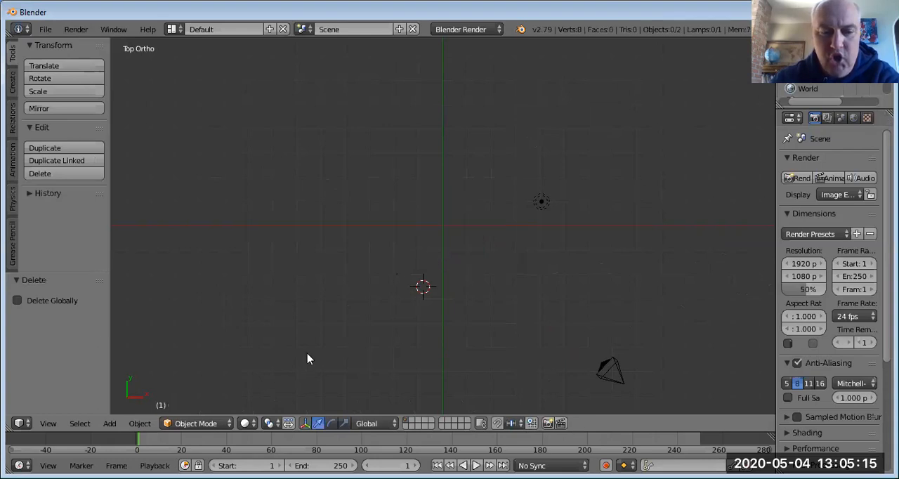
click(109, 423)
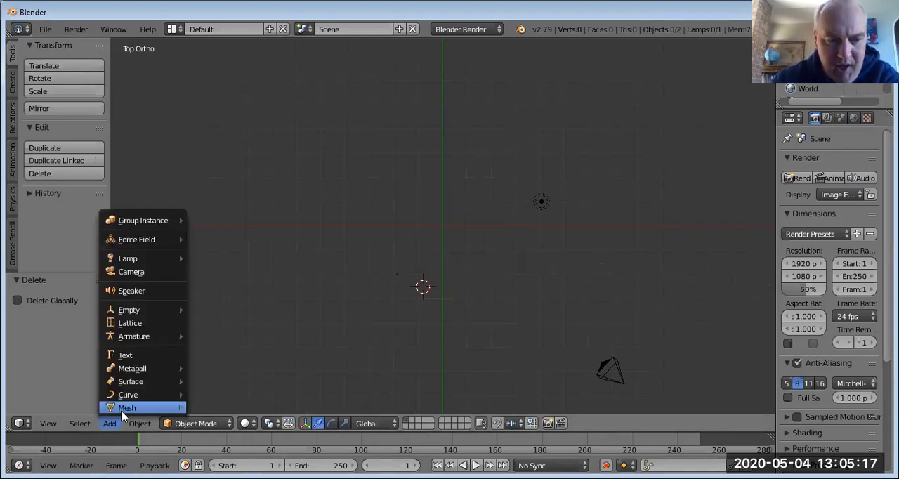
mouse_move(123, 414)
click(250, 411)
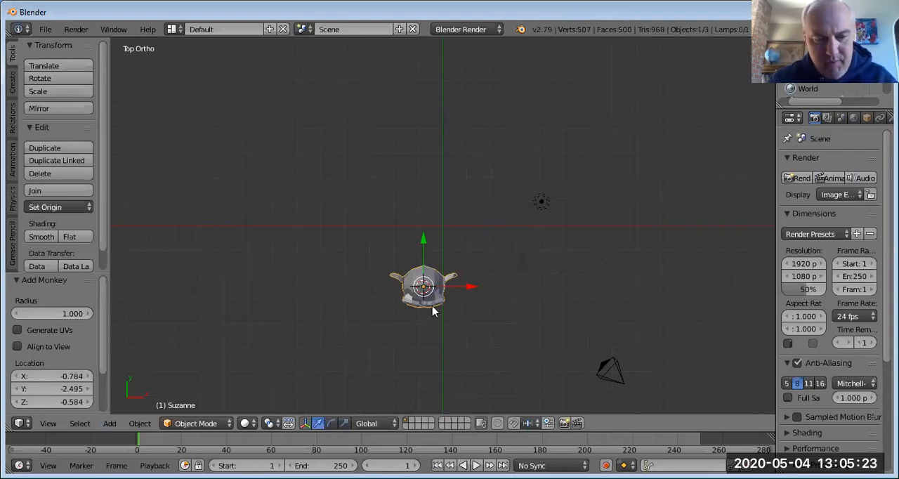
key(Delete)
Step: Reset the 3D cursor to the world origin and add a monkey mesh there
key(shift+c)
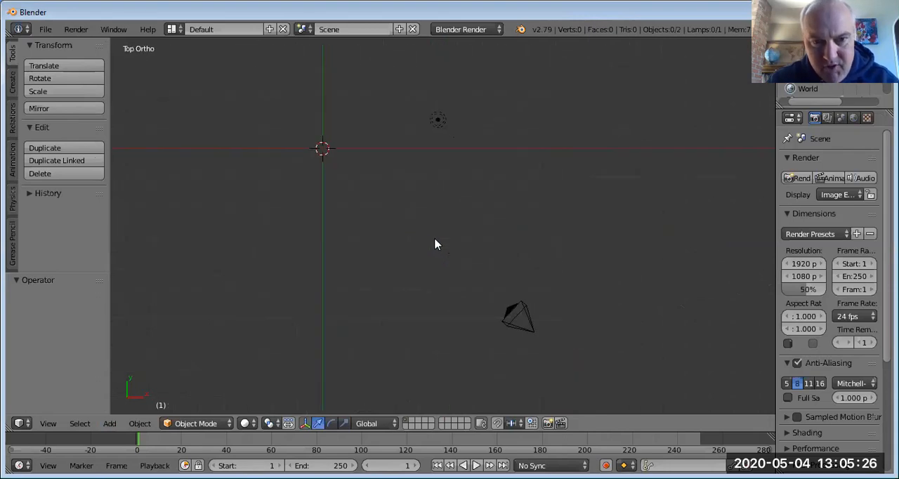
click(109, 423)
mouse_move(124, 407)
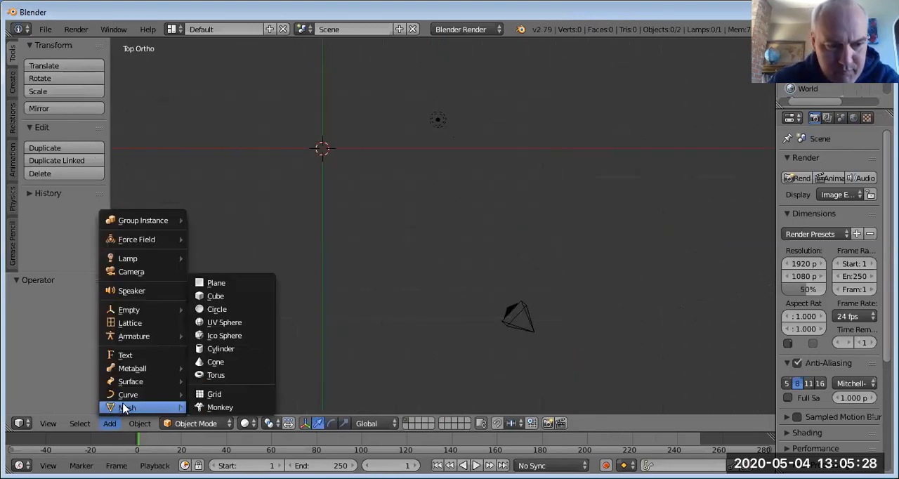
click(238, 408)
shift+middle_drag(384, 301, 517, 366)
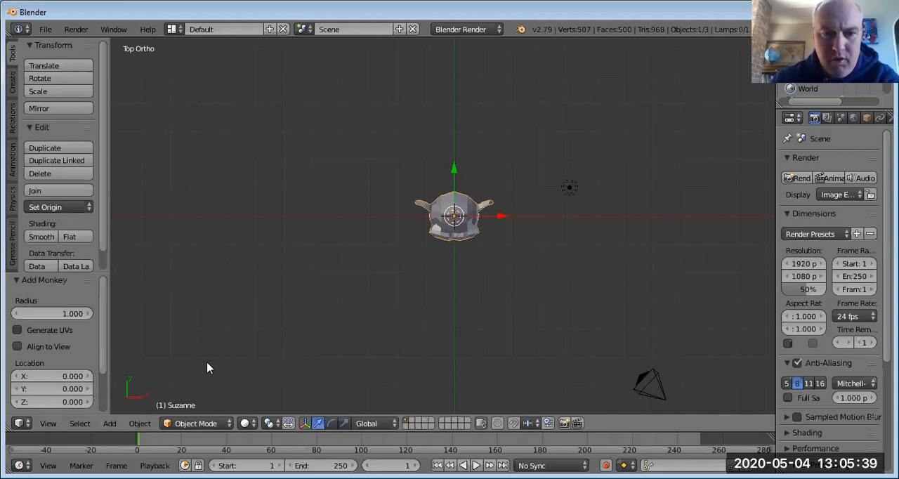
Step: Add a Bezier circle around the monkey and scale it by 7
click(109, 424)
mouse_move(128, 396)
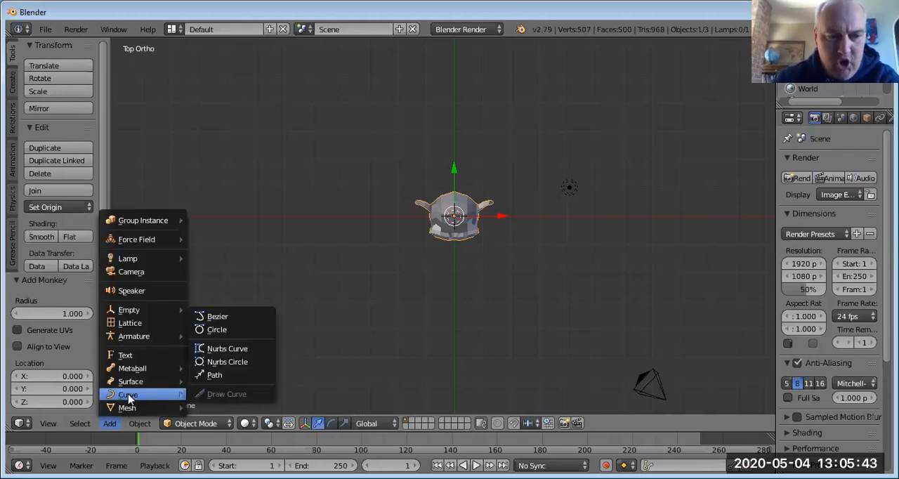
click(223, 331)
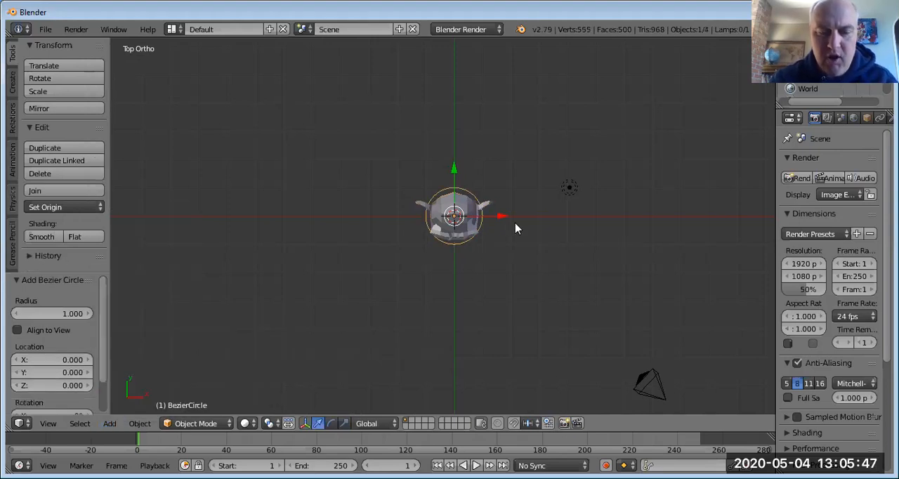
key(s)
key(7)
key(Return)
scroll(516, 228, down, 3)
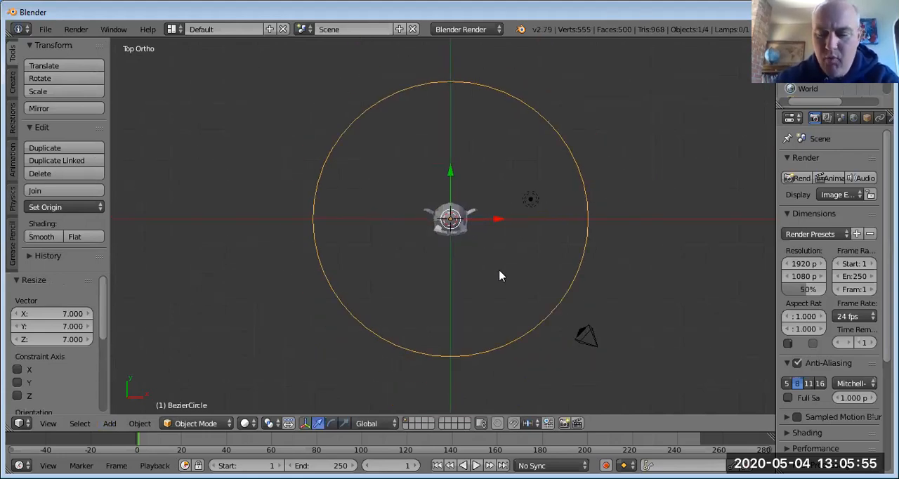
Step: Apply smooth shading to the monkey head
key(KP_1)
scroll(472, 298, up, 2)
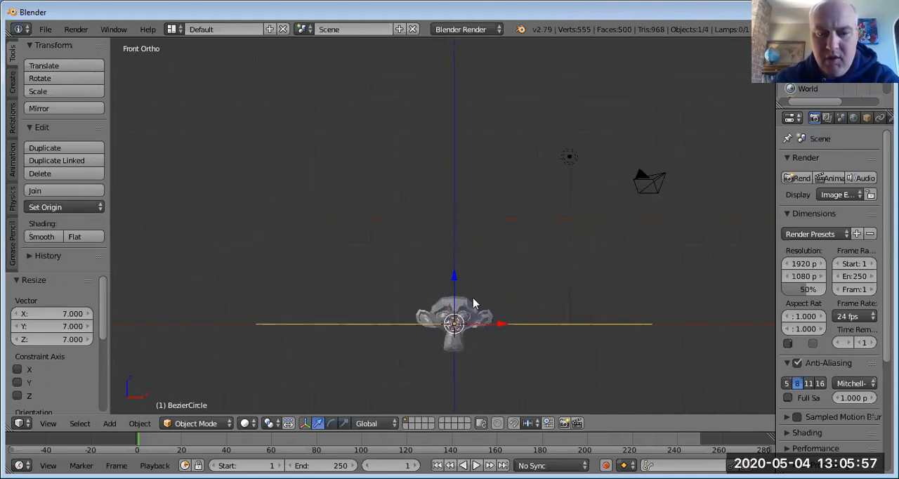
shift+middle_drag(473, 302, 454, 187)
scroll(450, 227, up, 3)
scroll(449, 228, up, 3)
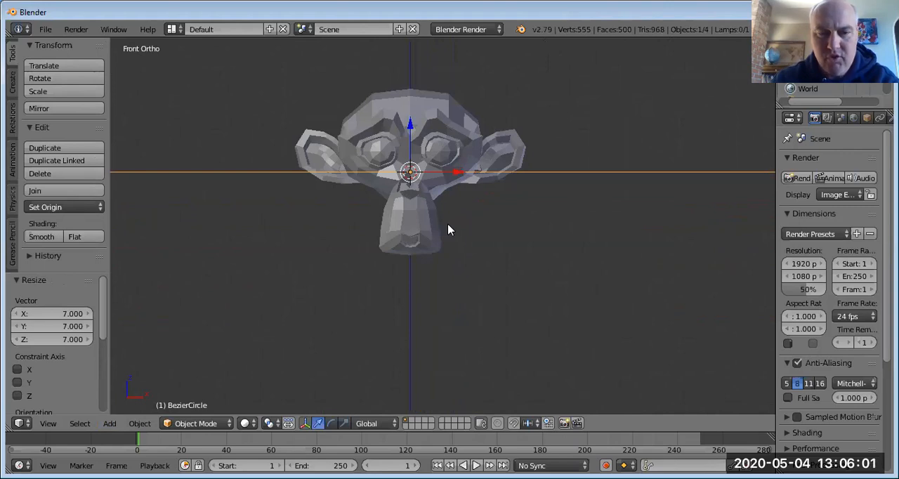
scroll(449, 229, up, 1)
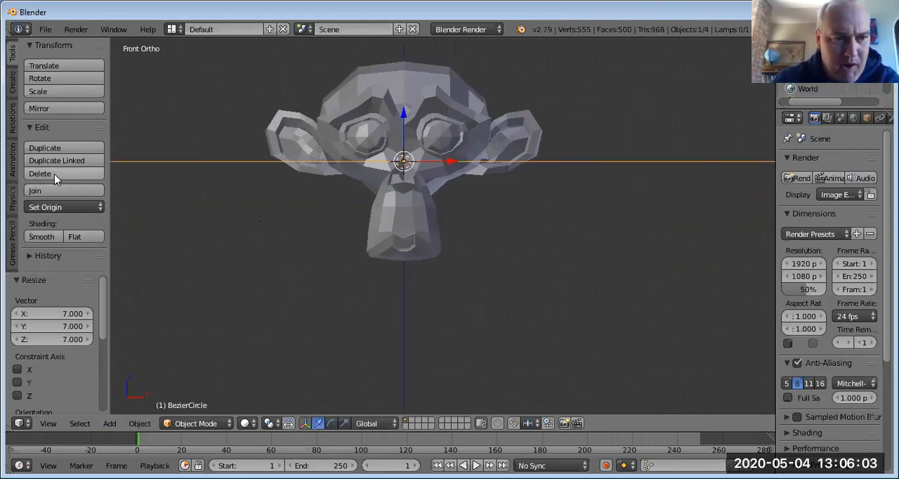
click(45, 236)
click(344, 133)
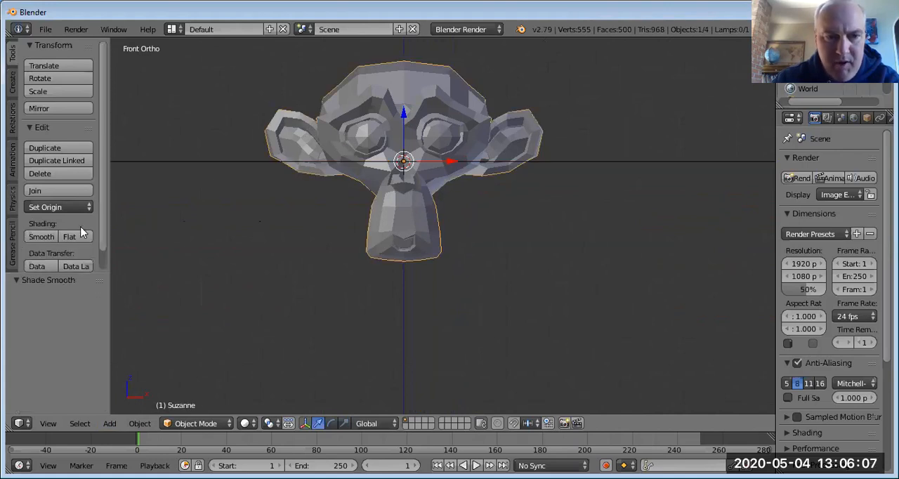
click(41, 236)
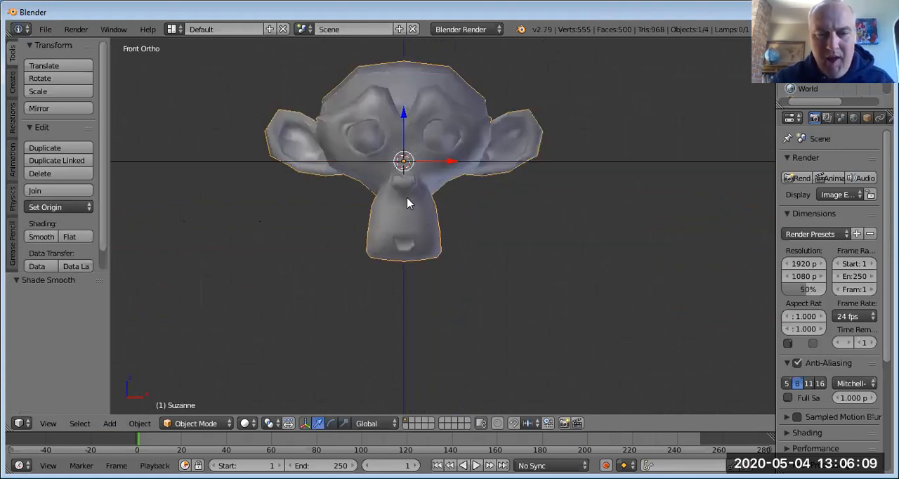
Step: Align the camera to the front view of the monkey and raise it 0.635 along Z to the head's origin level
scroll(391, 219, down, 1)
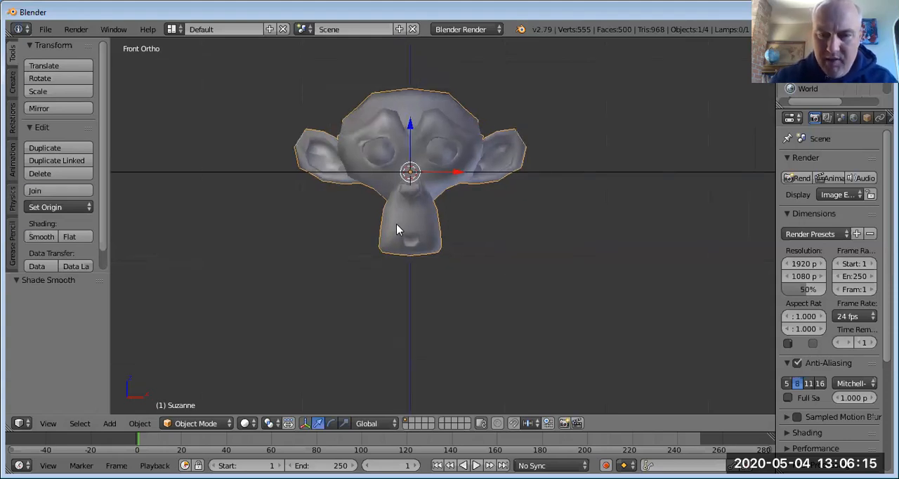
key(ctrl+alt+KP_0)
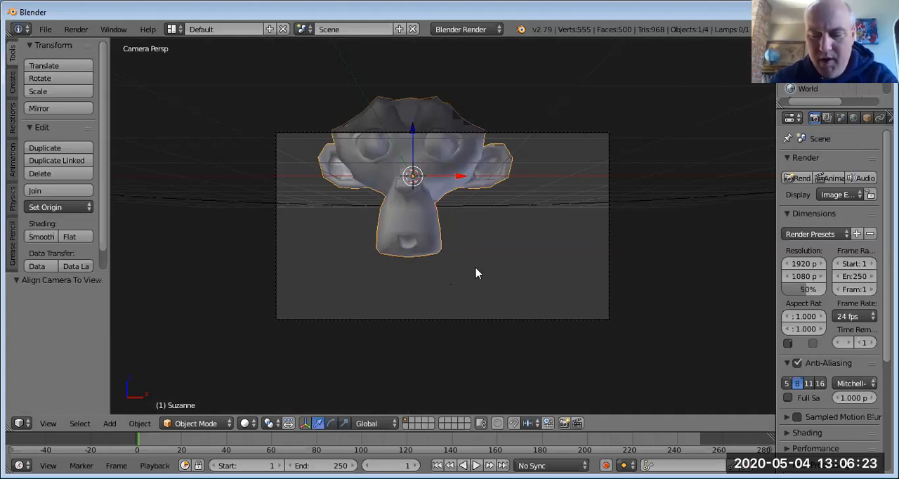
key(KP_3)
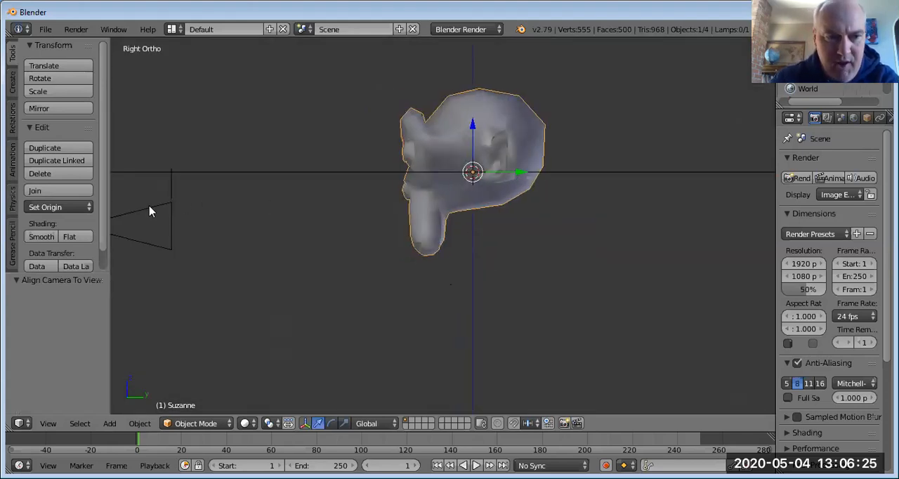
scroll(133, 211, down, 1)
right_click(172, 221)
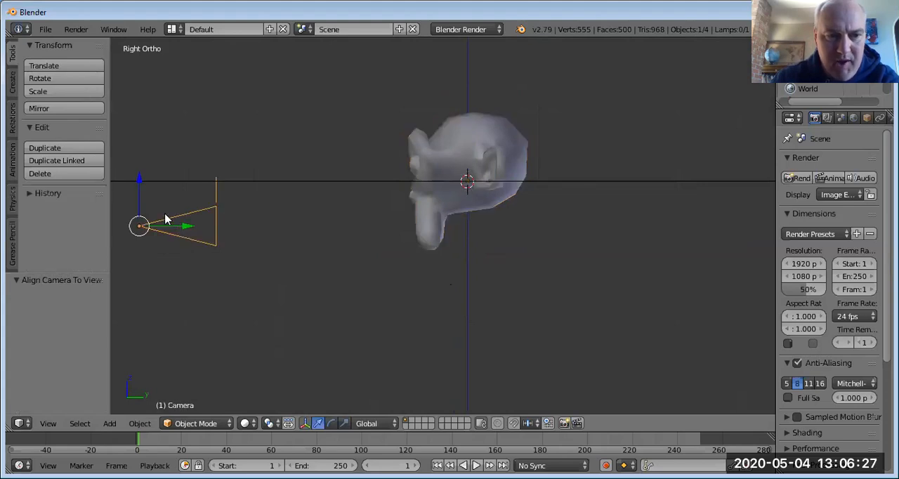
key(g)
key(z)
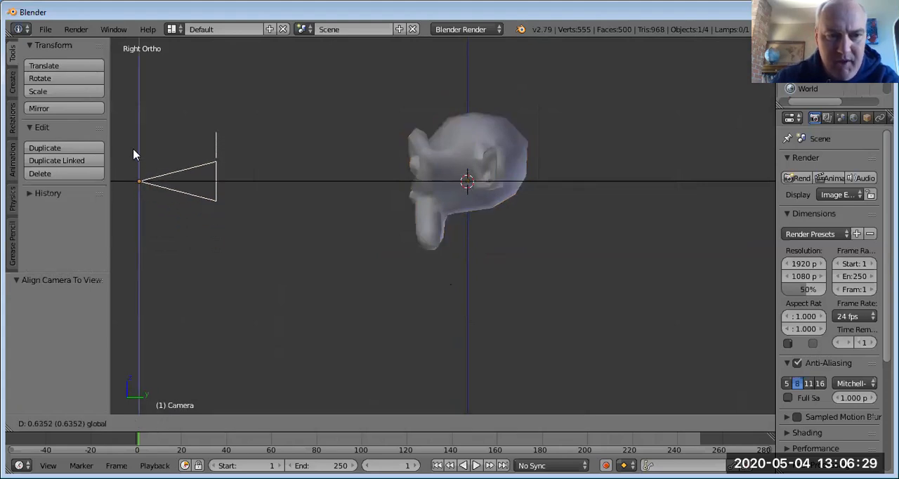
click(133, 150)
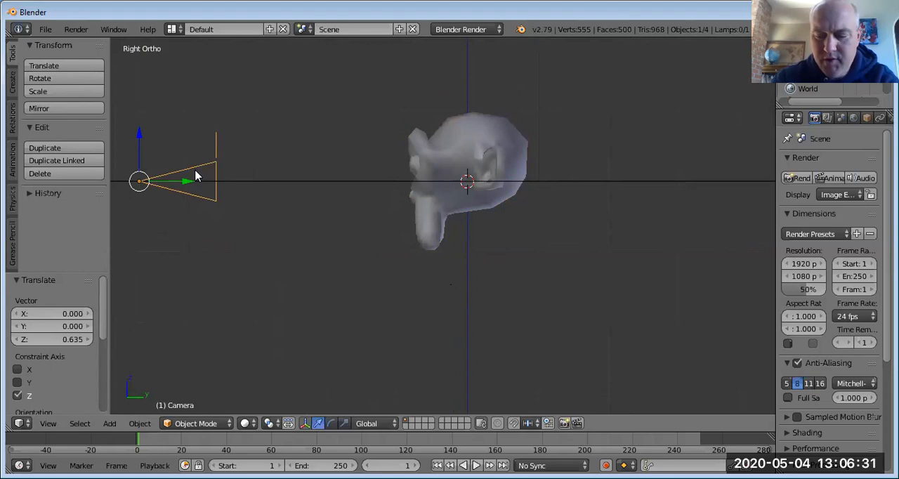
key(KP_0)
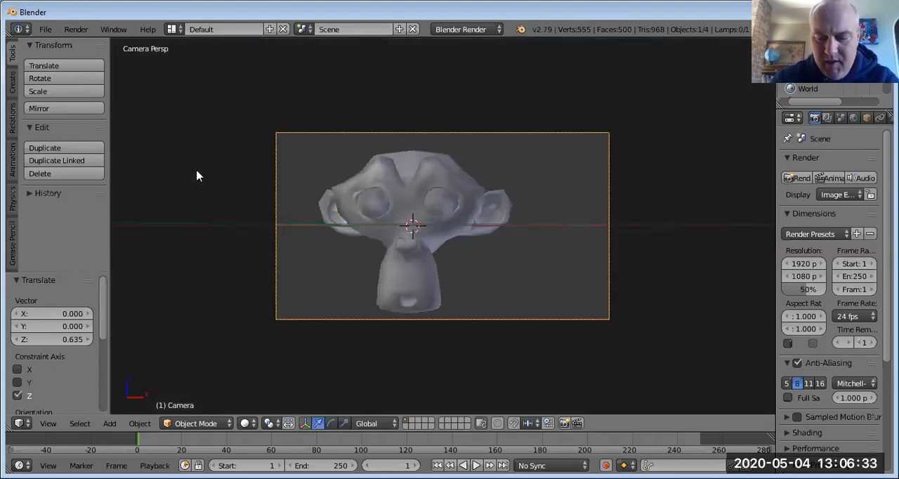
Step: Move the camera -0.514 along Y, away from the monkey, and check the framing through the camera
key(KP_3)
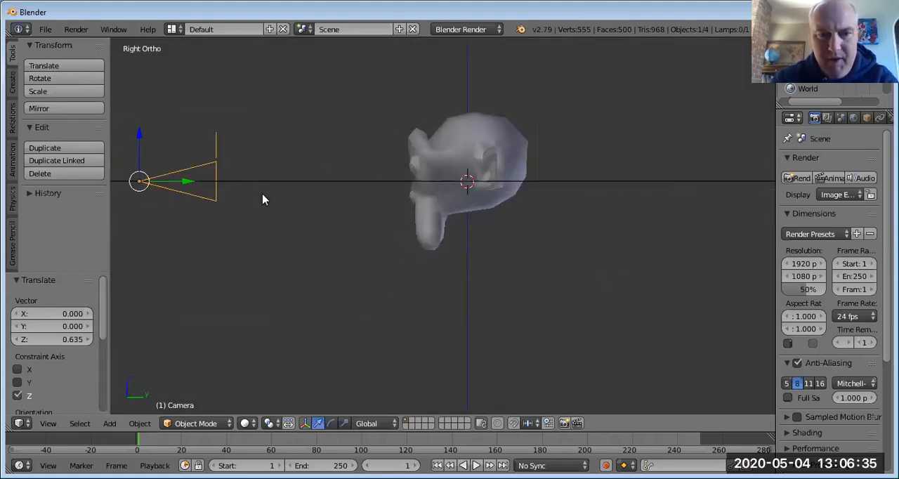
drag(182, 185, 148, 186)
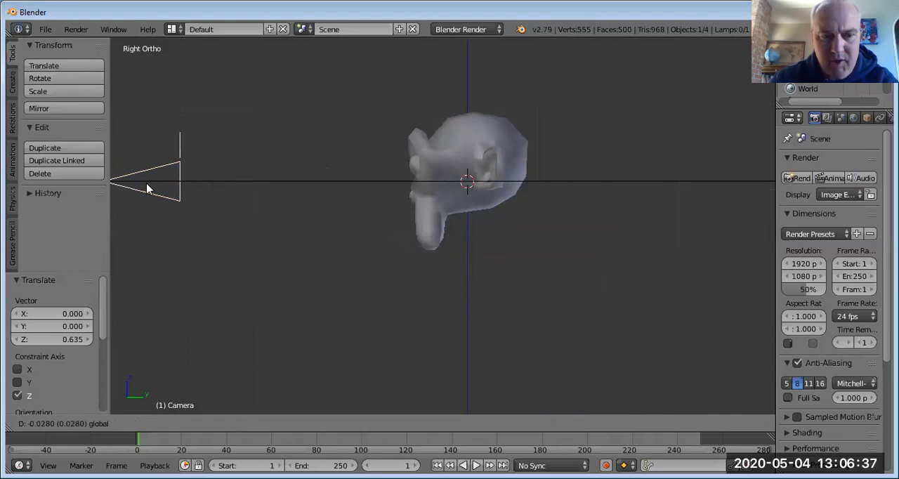
key(KP_0)
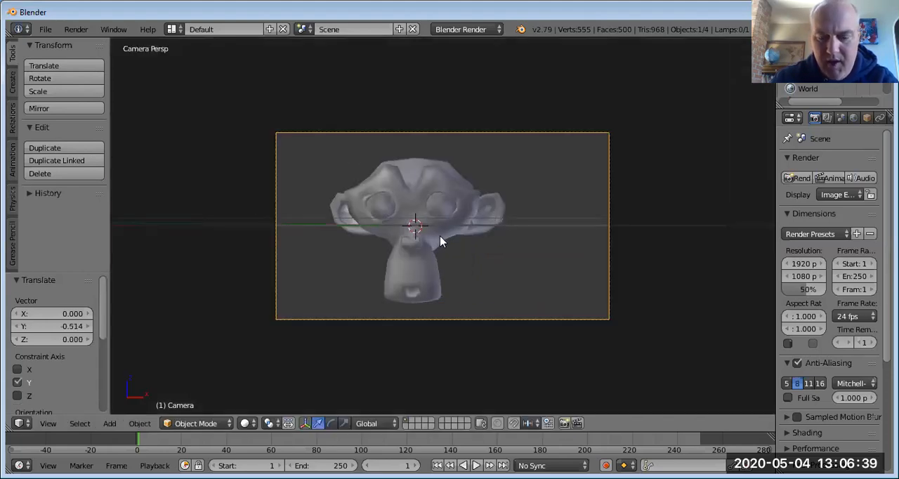
Step: Move the camera -0.368 along X in the top view so the monkey is centred in the camera frame
key(KP_3)
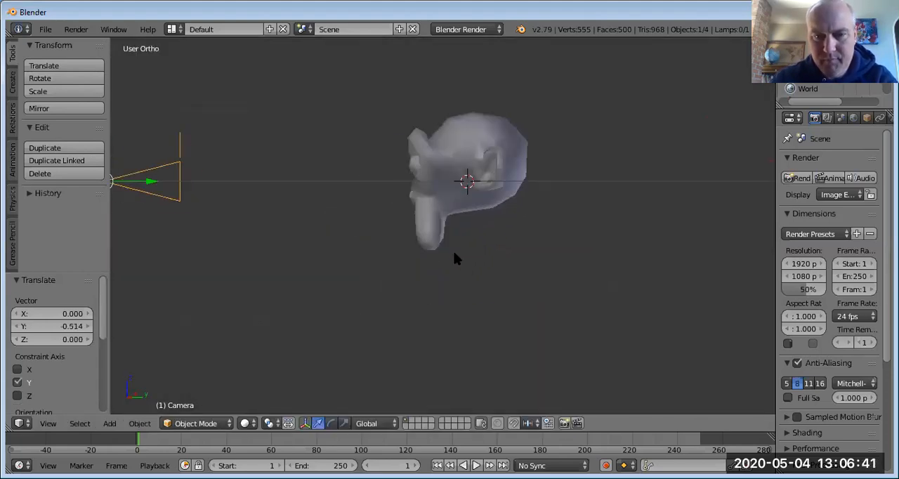
middle_drag(196, 189, 197, 191)
scroll(197, 190, up, 1)
key(KP_3)
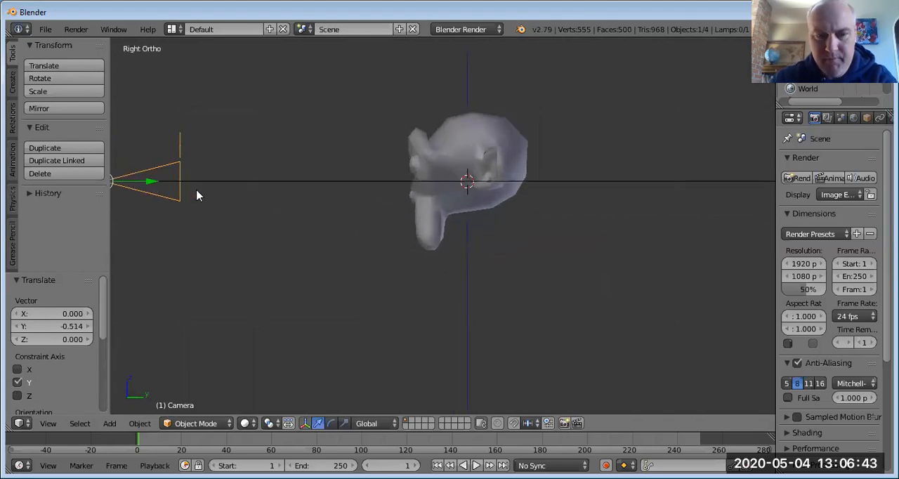
key(KP_7)
scroll(326, 235, down, 4)
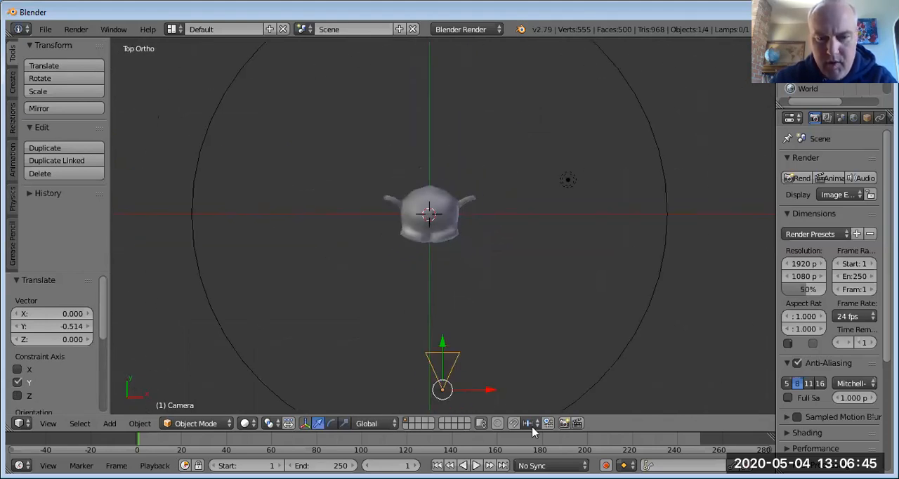
drag(467, 395, 457, 395)
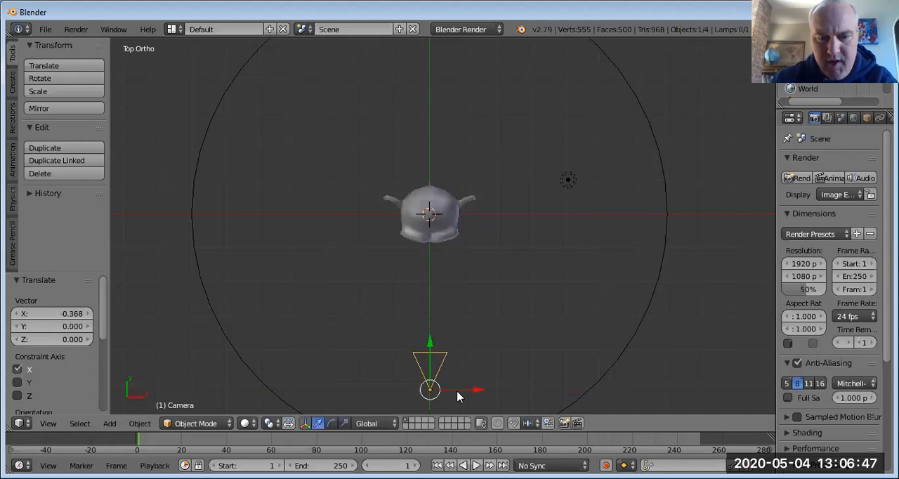
key(KP_0)
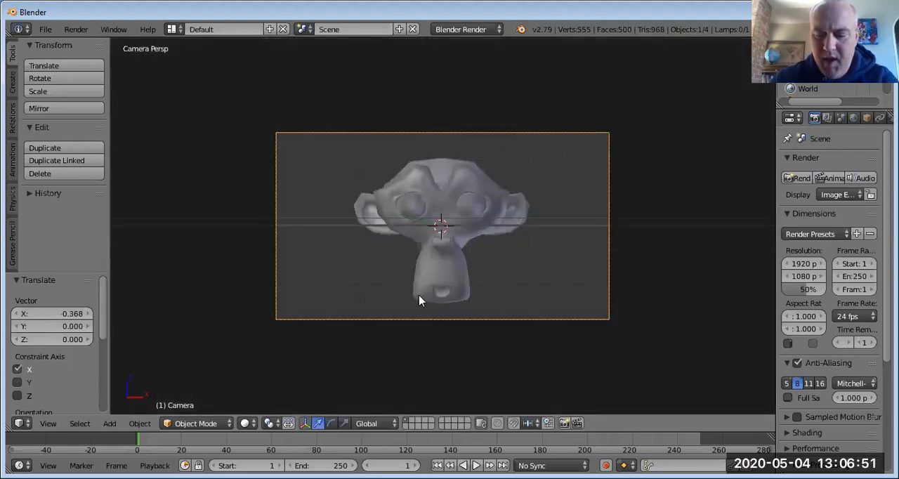
Step: Parent the camera to the Bezier circle with the Follow Path option in the top view
key(KP_7)
scroll(436, 300, down, 2)
scroll(436, 300, down, 1)
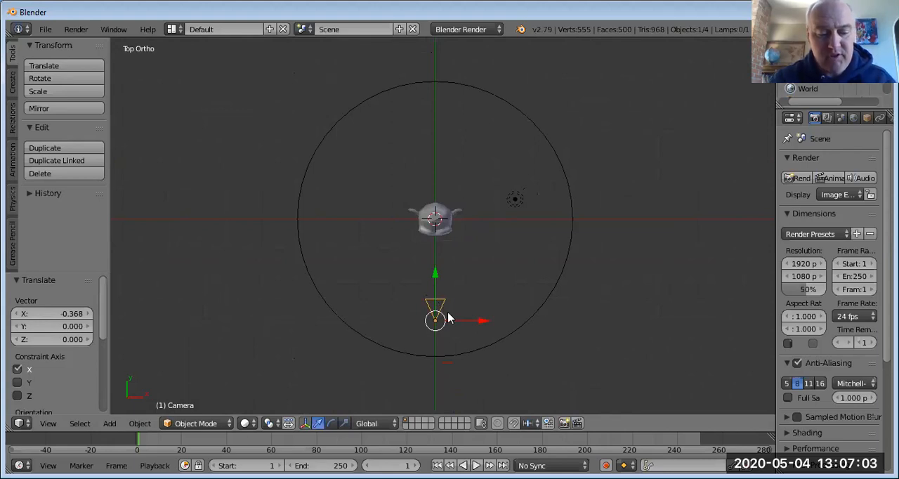
shift+right_click(465, 356)
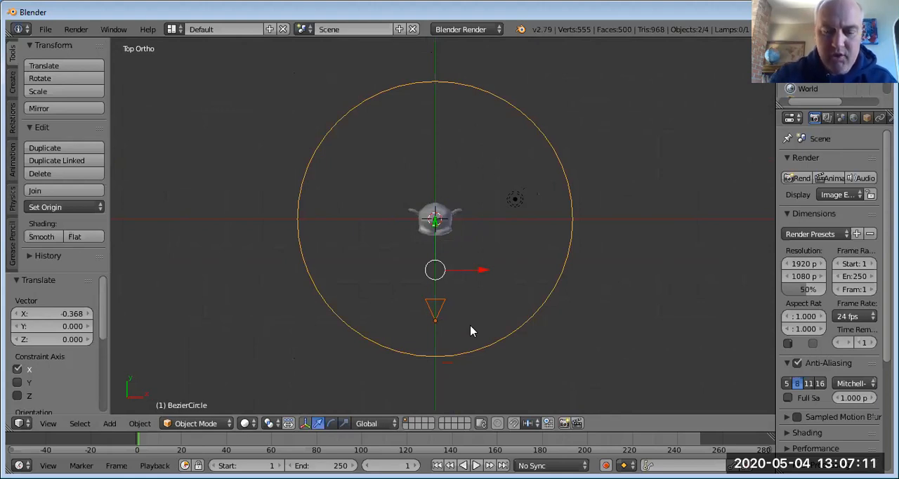
key(ctrl+p)
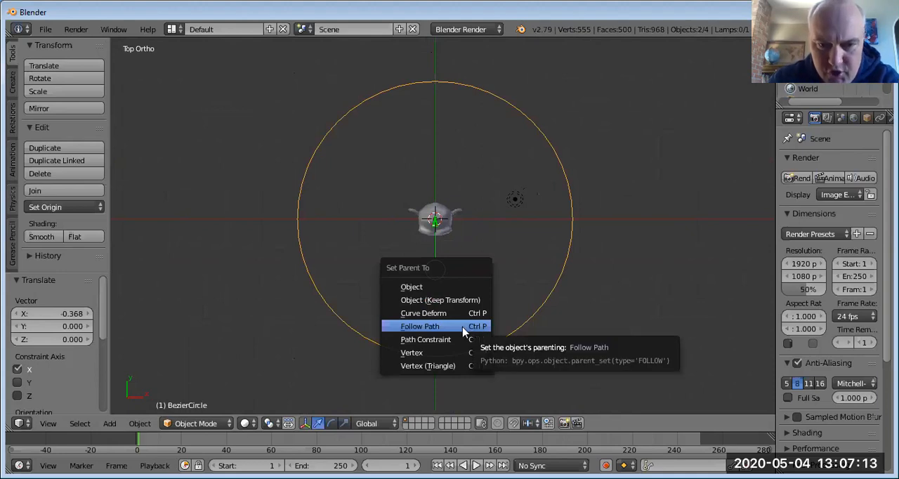
click(421, 326)
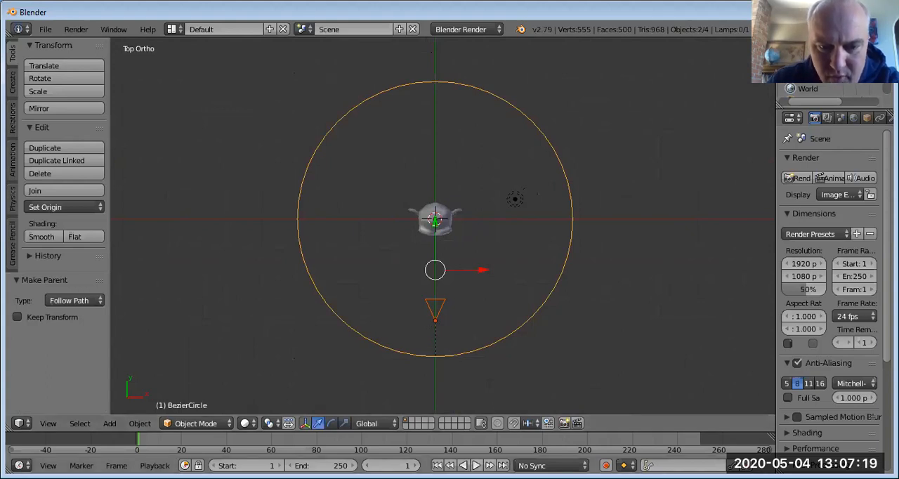
Step: Play the path animation in the top view to check the camera's motion, and reset to frame 1
click(476, 465)
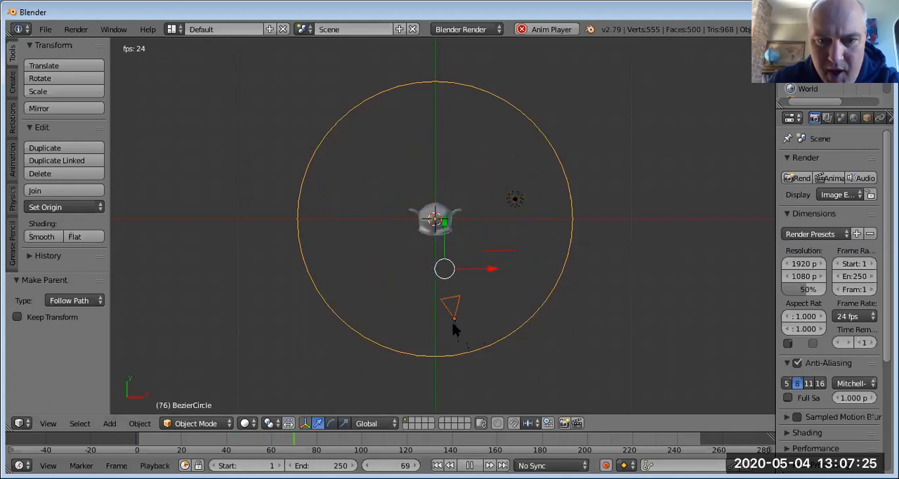
click(469, 465)
text(1)
key(Return)
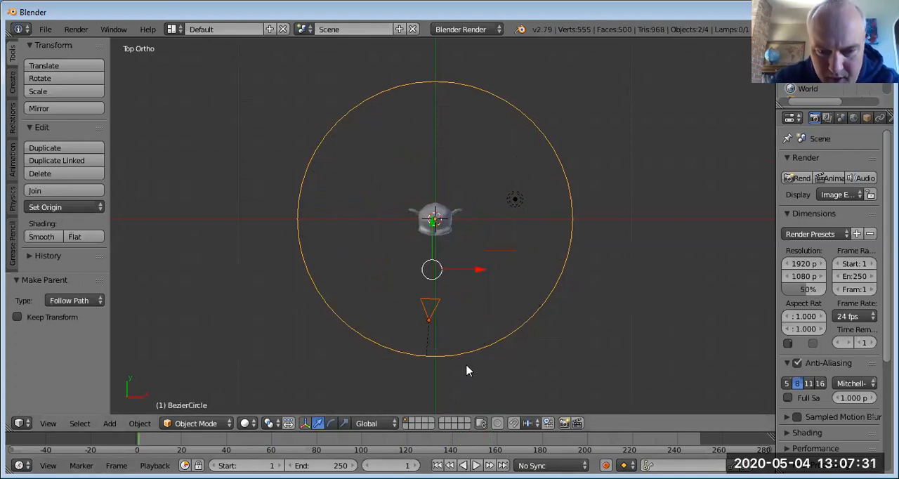
Step: Preview the orbit around the monkey through the camera and stop the playback
key(KP_0)
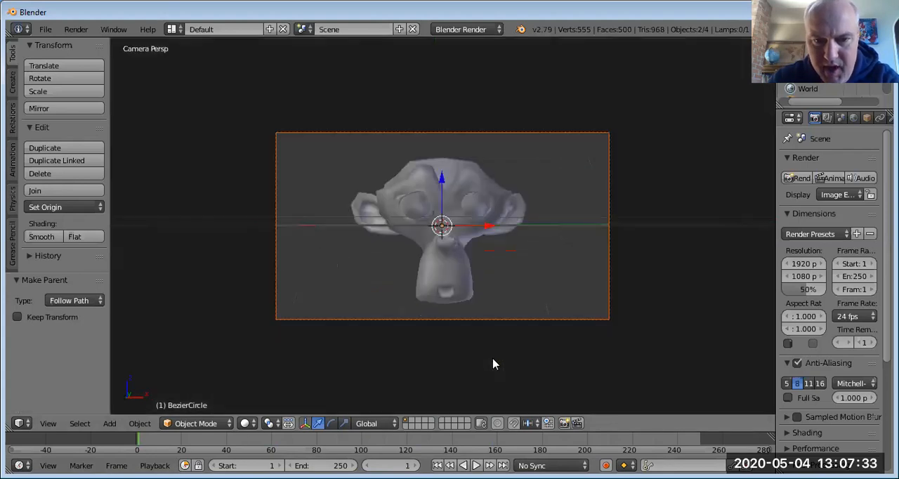
key(alt+a)
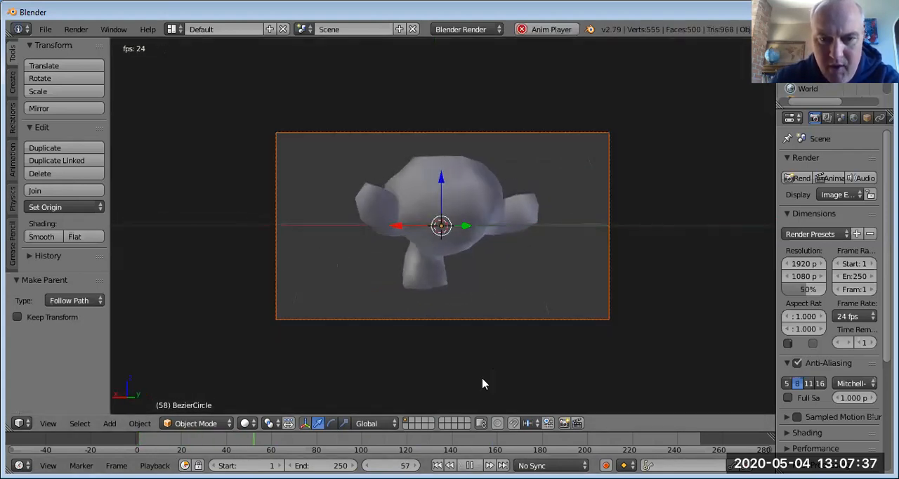
key(alt+a)
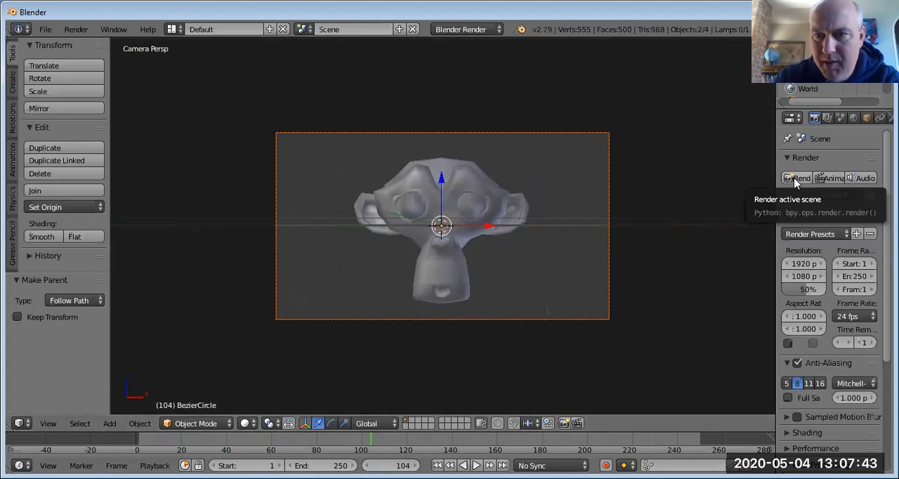
Step: Set the Bezier circle's Path Animation length to 250 frames
drag(775, 176, 682, 176)
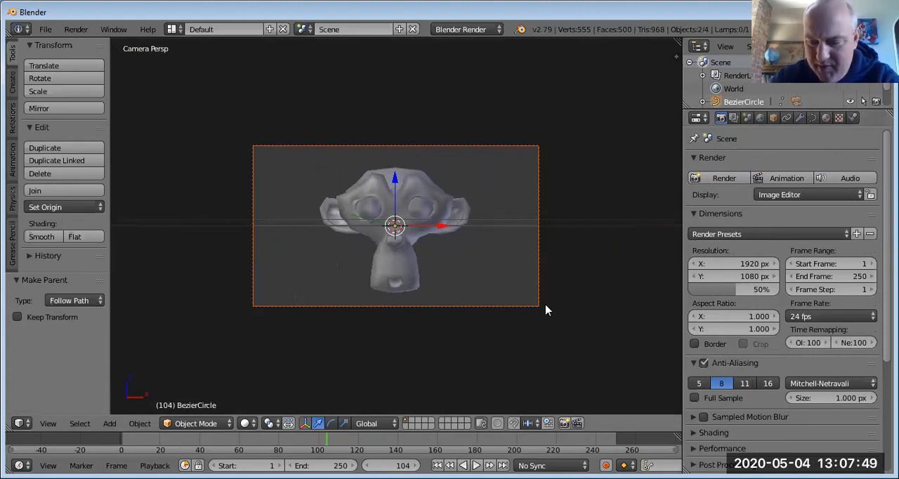
key(KP_7)
right_click(501, 265)
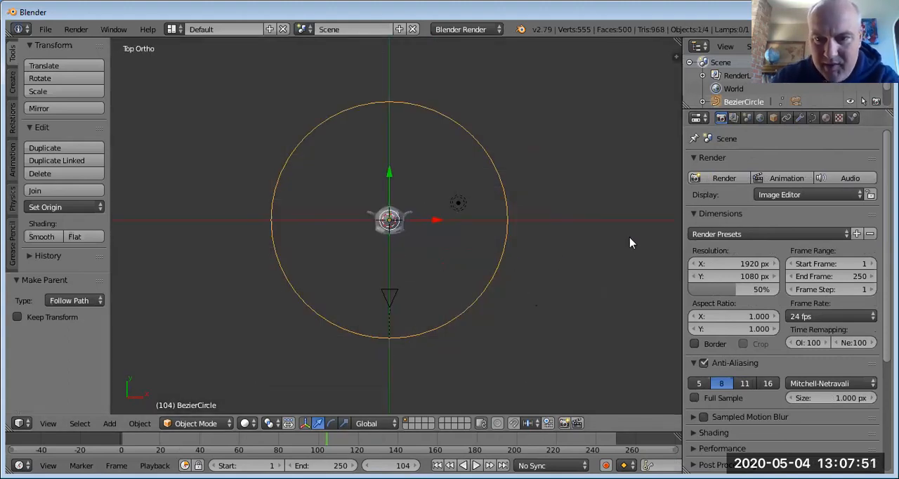
click(812, 118)
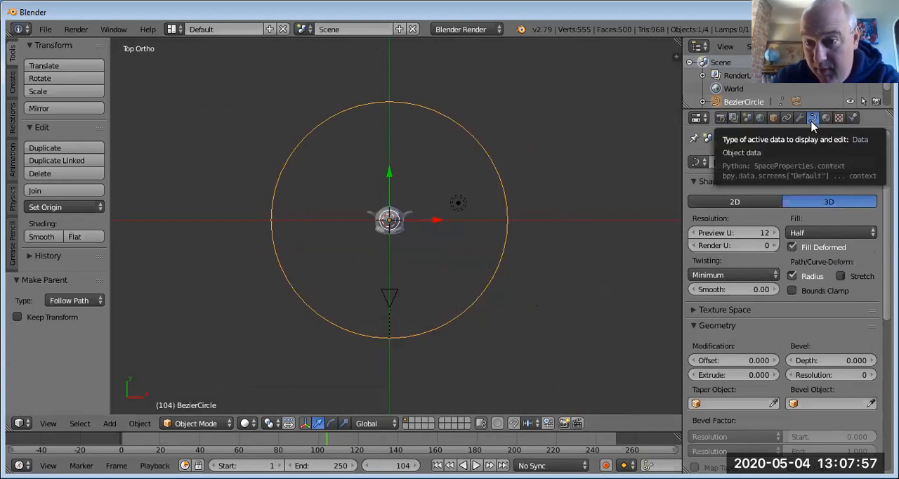
scroll(783, 295, down, 6)
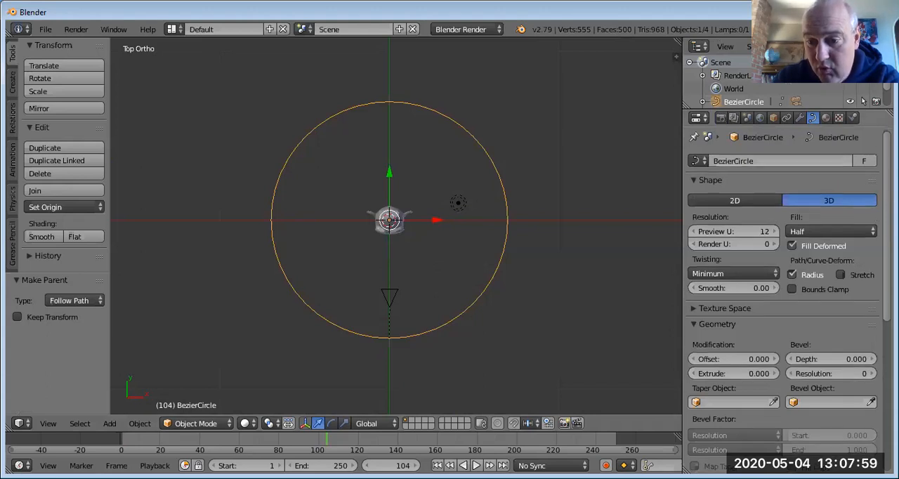
scroll(864, 309, down, 1)
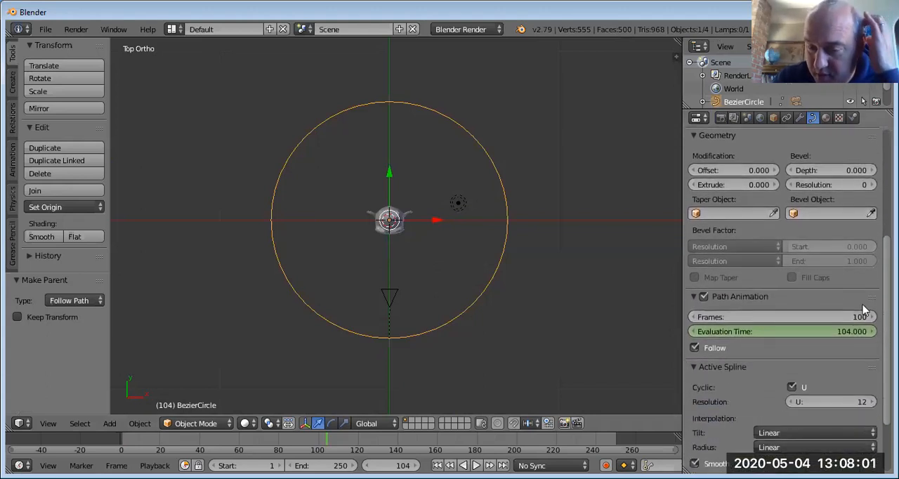
click(746, 316)
text(250)
key(Return)
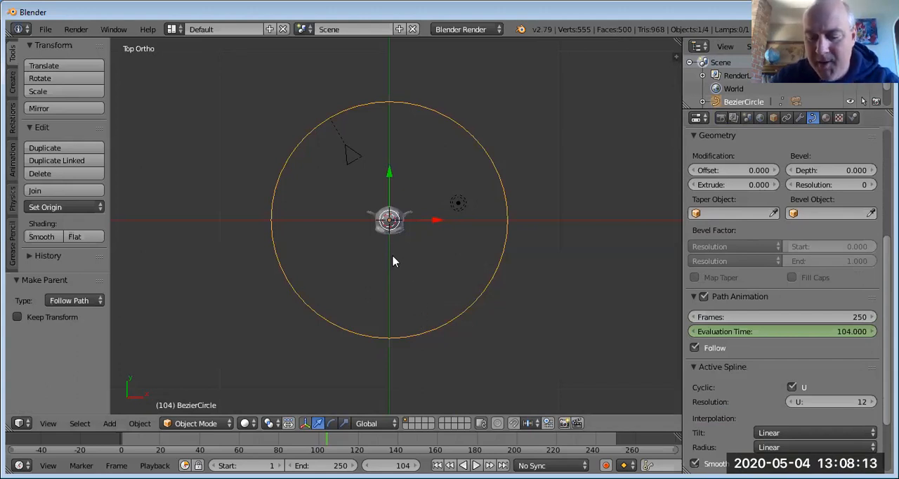
Step: Return to frame 1 and play the slowed orbit through the camera view
click(389, 465)
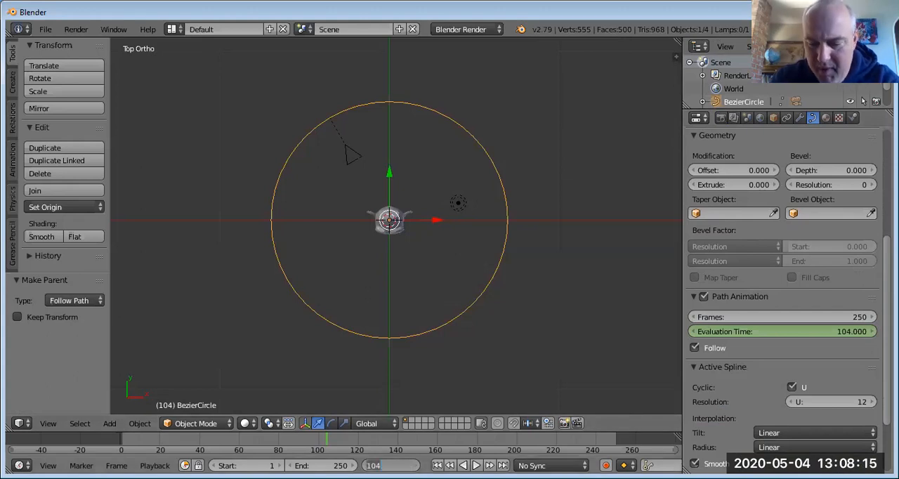
key(Return)
key(KP_0)
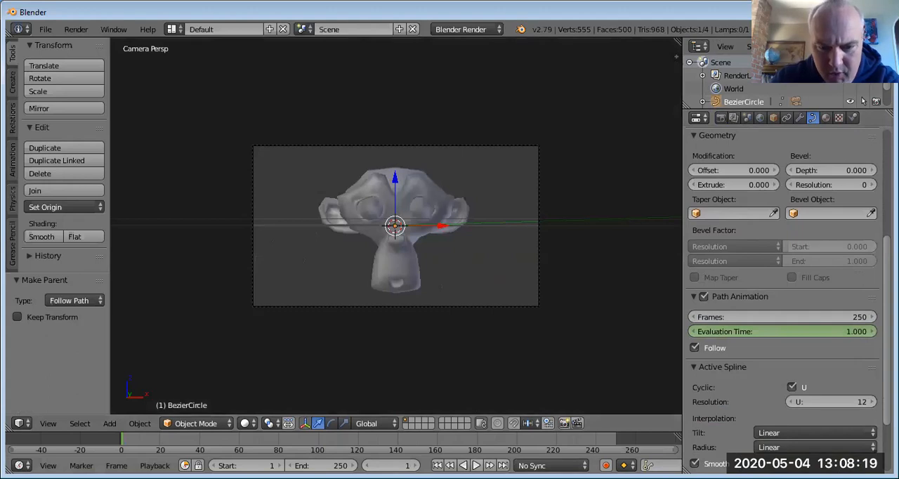
key(alt+a)
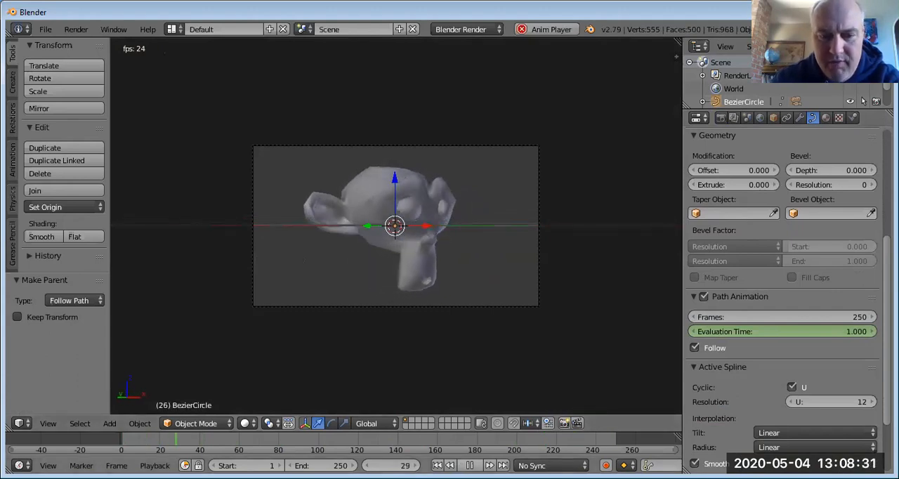
key(alt+a)
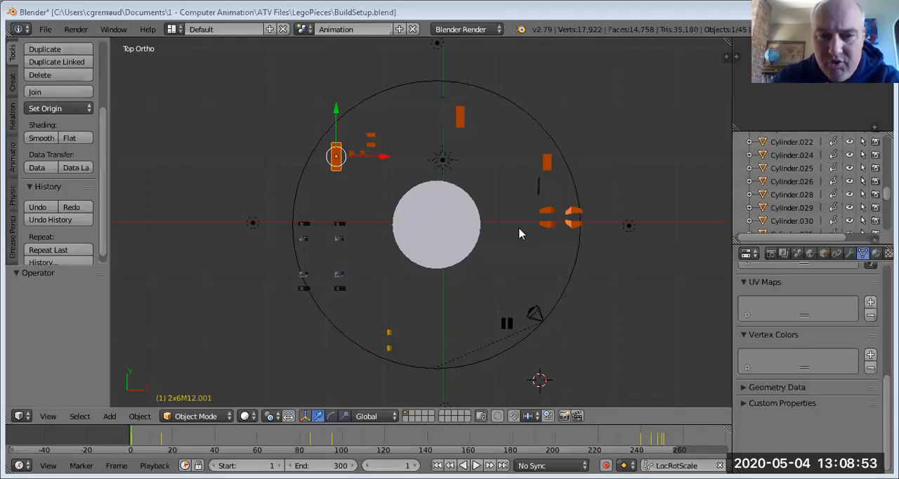
Step: Examine the layout of the Lego pieces, central cylinder, circular path and camera in BuildSetup.blend
middle_drag(411, 293, 307, 275)
scroll(246, 243, up, 1)
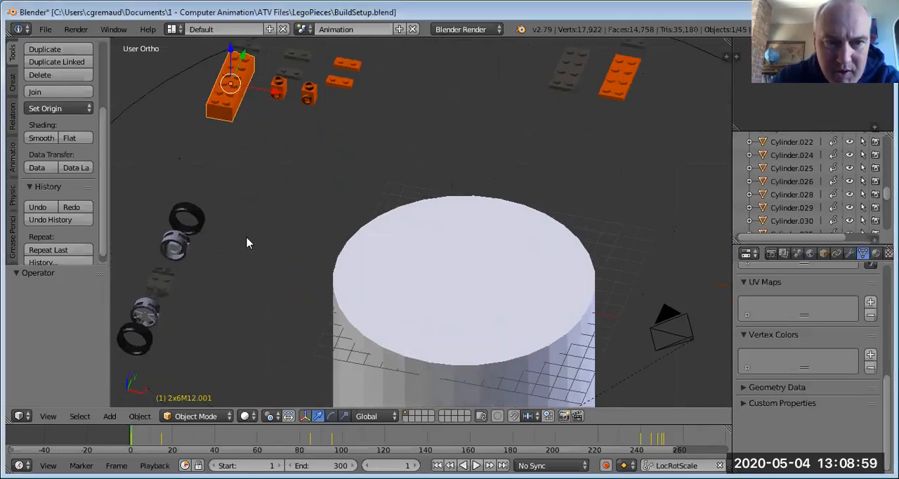
scroll(246, 243, down, 3)
scroll(444, 235, down, 2)
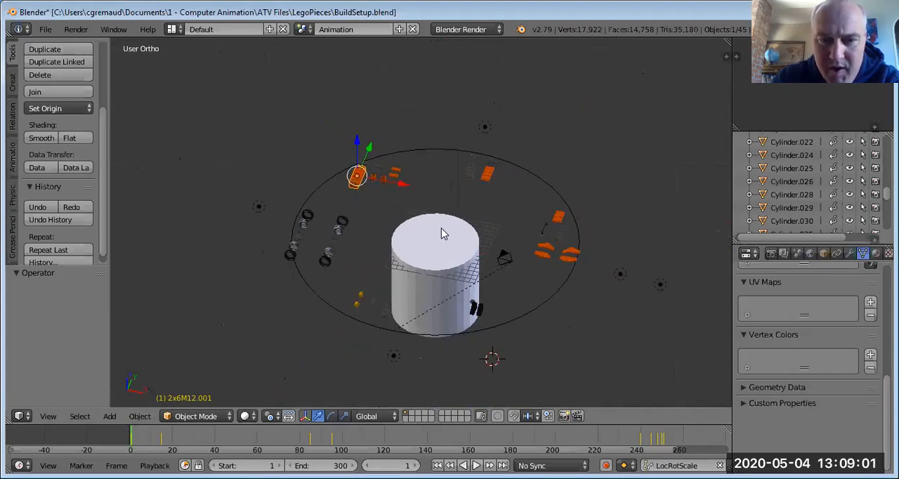
middle_drag(440, 228, 474, 294)
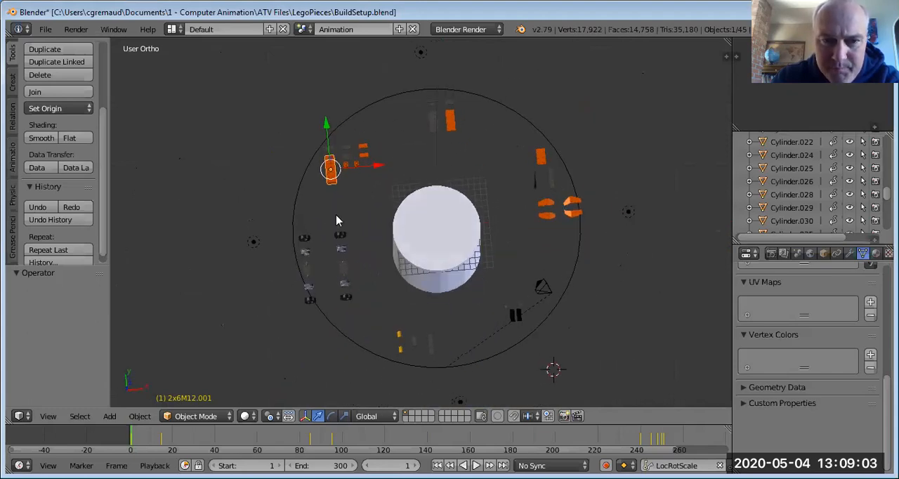
scroll(336, 220, up, 2)
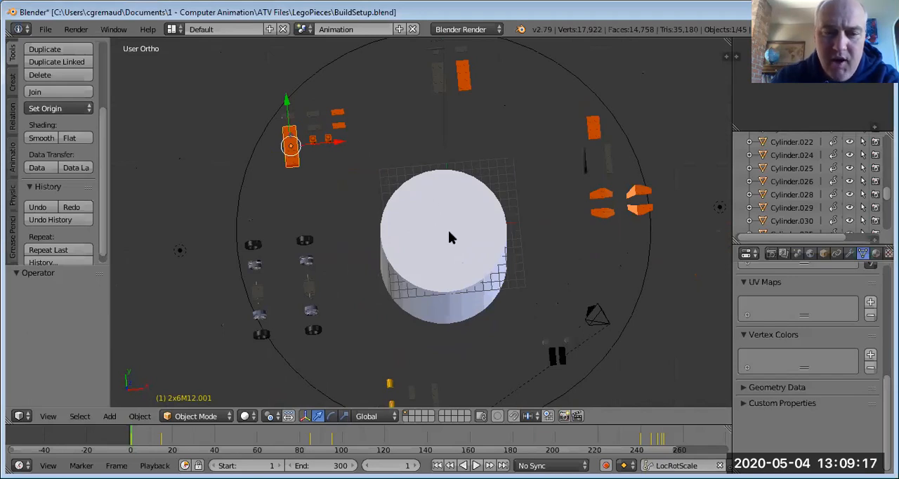
scroll(448, 230, down, 3)
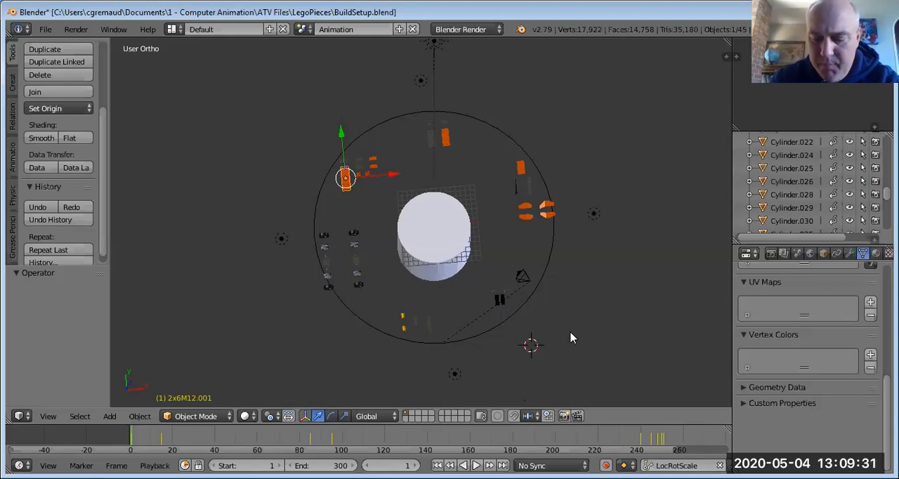
Step: Play the Lego build animation through the camera, reset to frame 1 and return to the top view
key(KP_0)
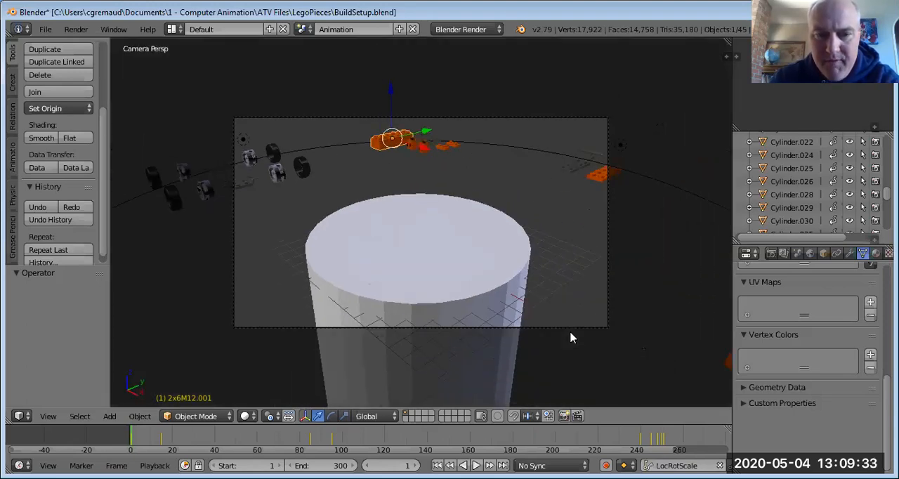
scroll(570, 337, down, 3)
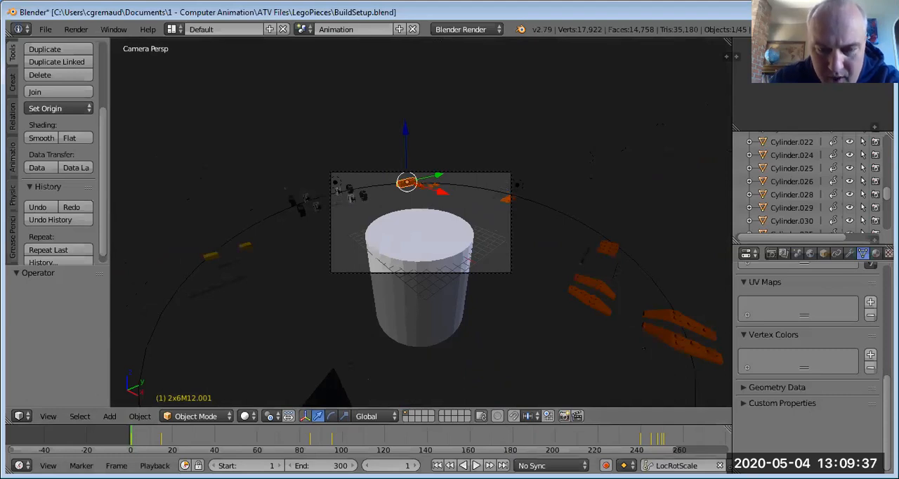
click(476, 465)
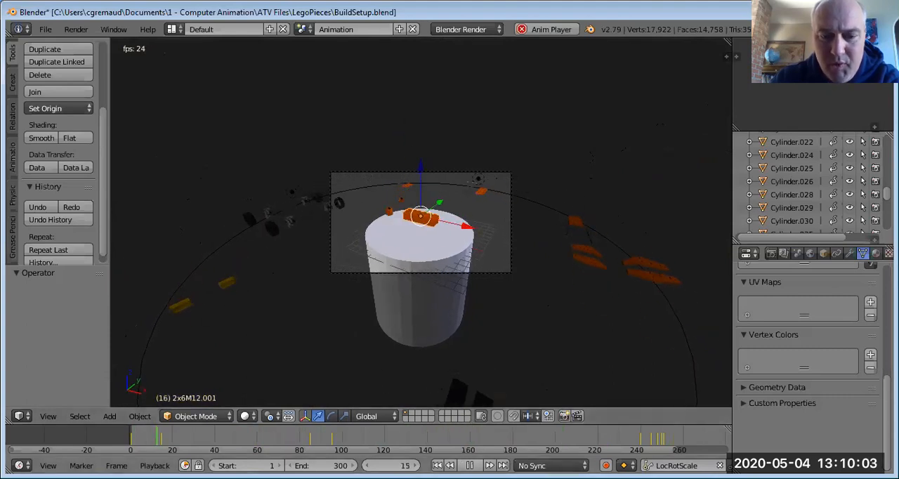
key(alt+a)
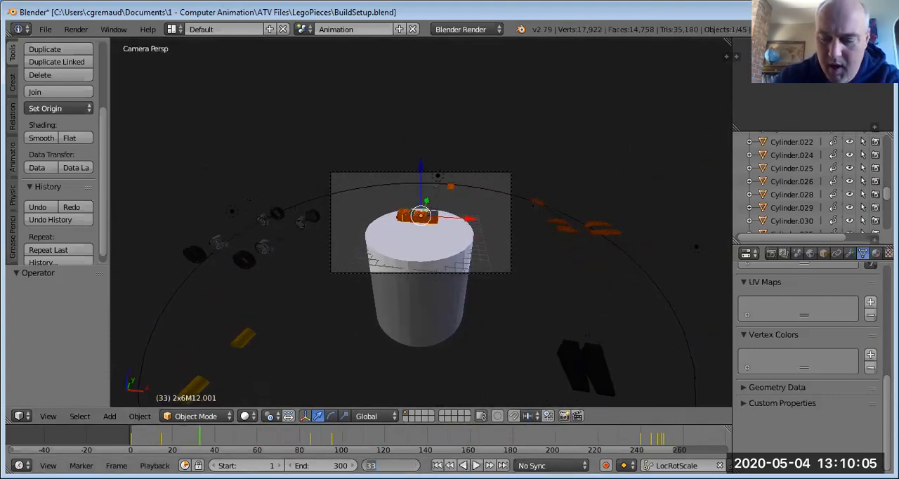
text(1)
key(Return)
scroll(399, 331, down, 3)
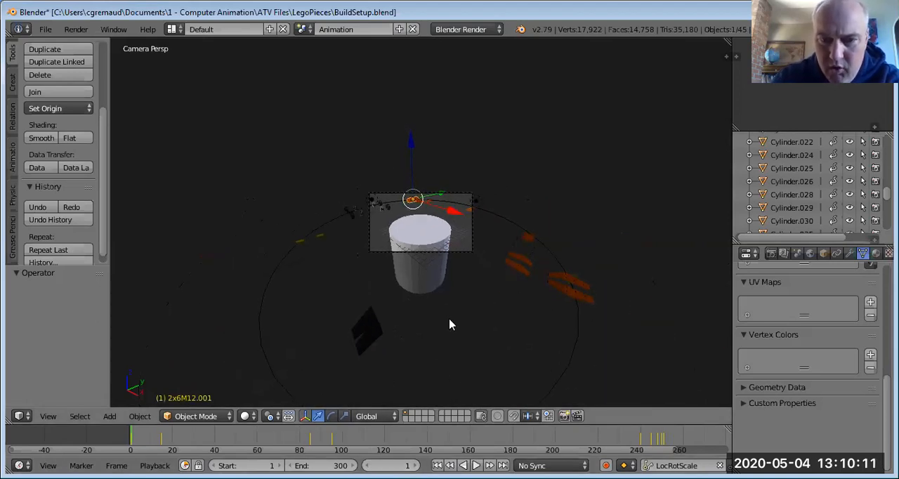
key(KP_7)
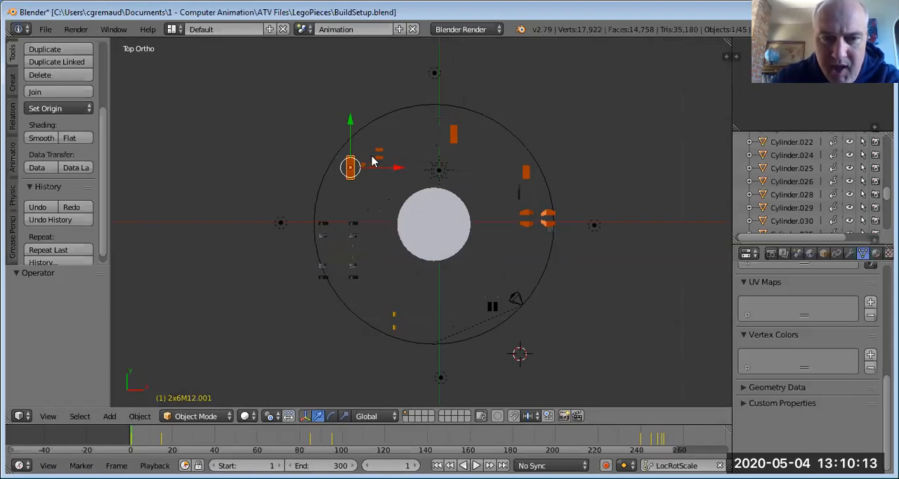